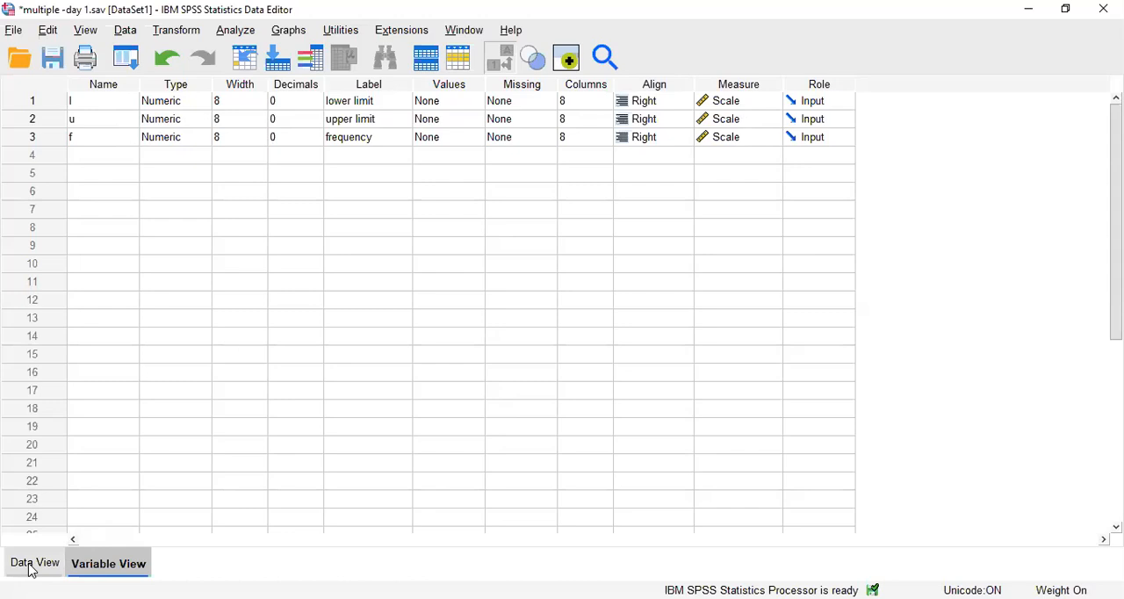
In the data view, start computing a numeric target variable x with the label "mid point".
click(32, 571)
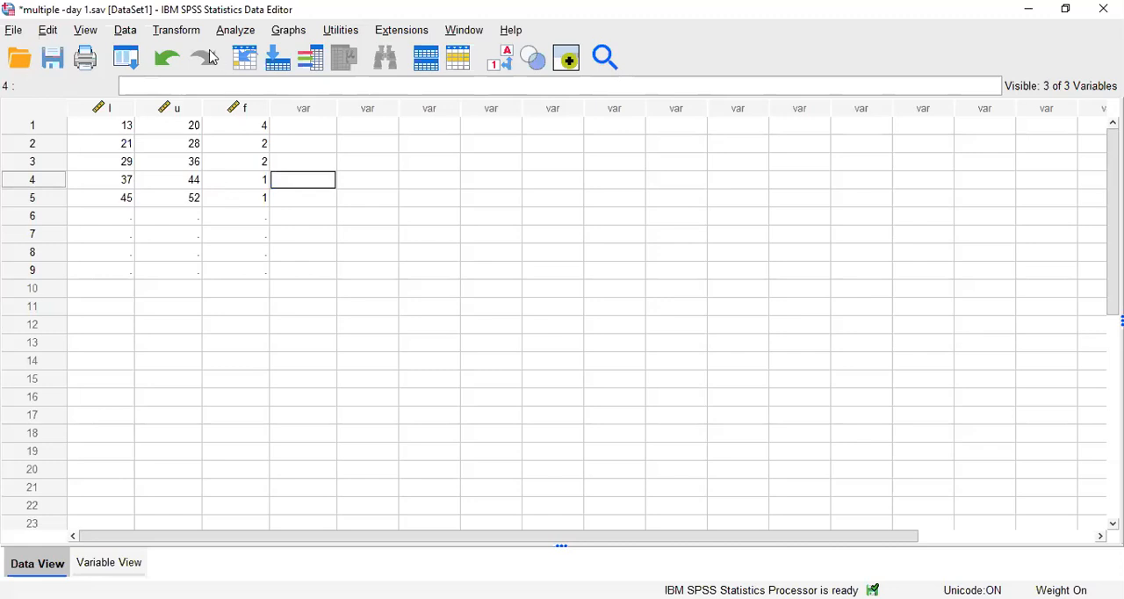
click(187, 36)
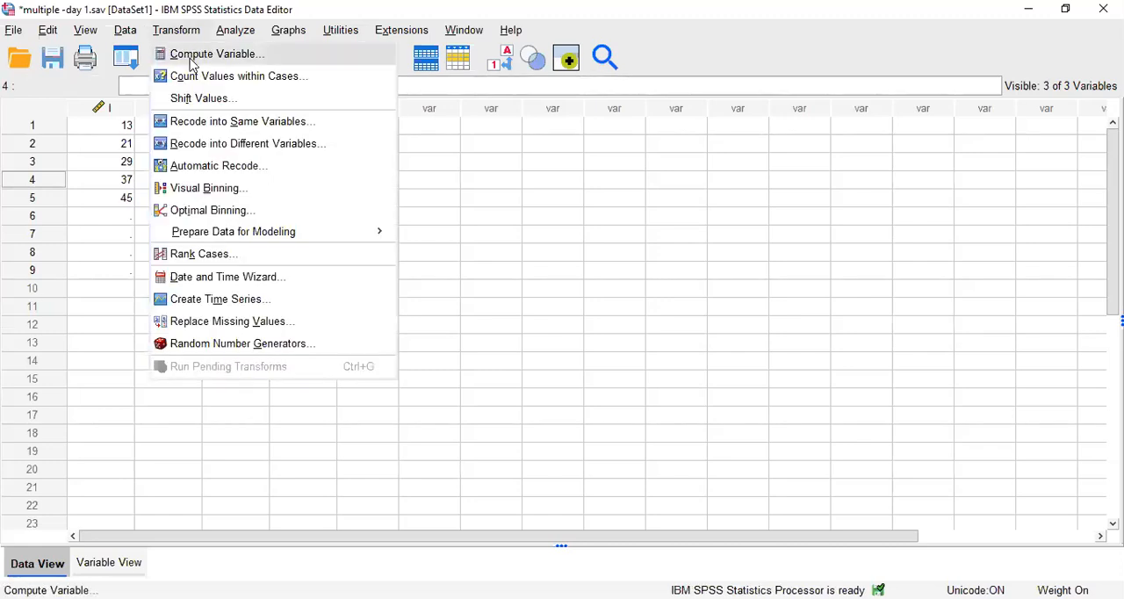
click(194, 56)
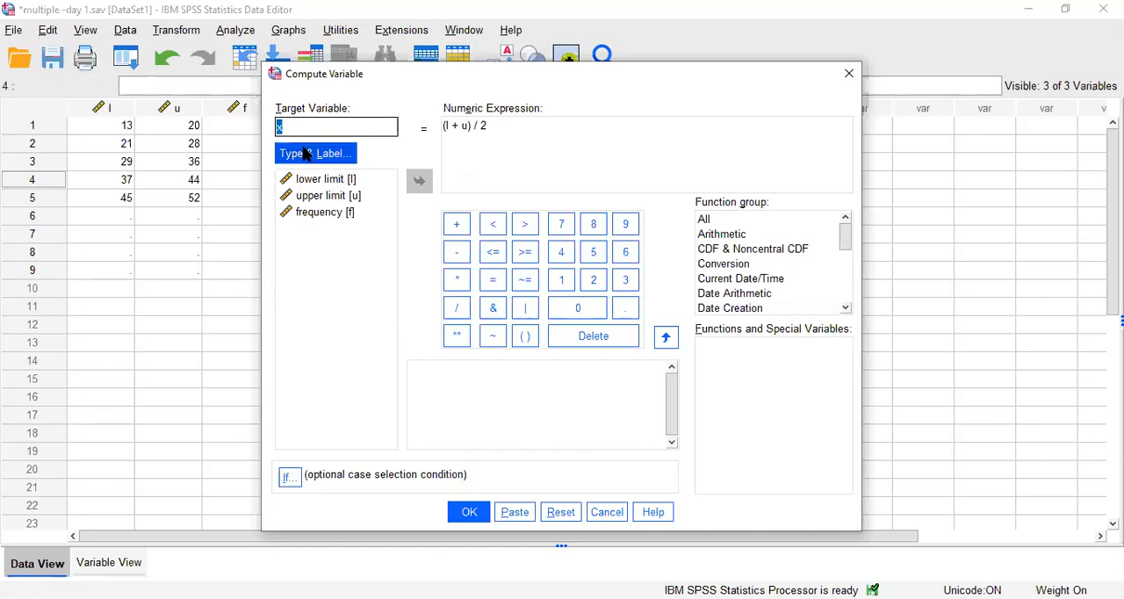
click(306, 154)
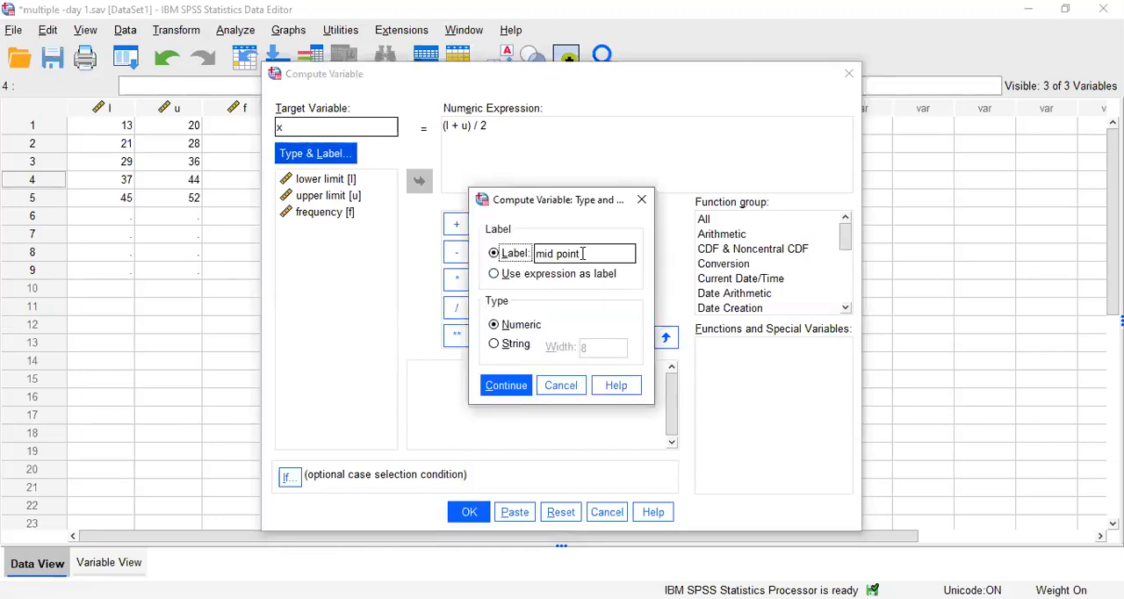
click(507, 387)
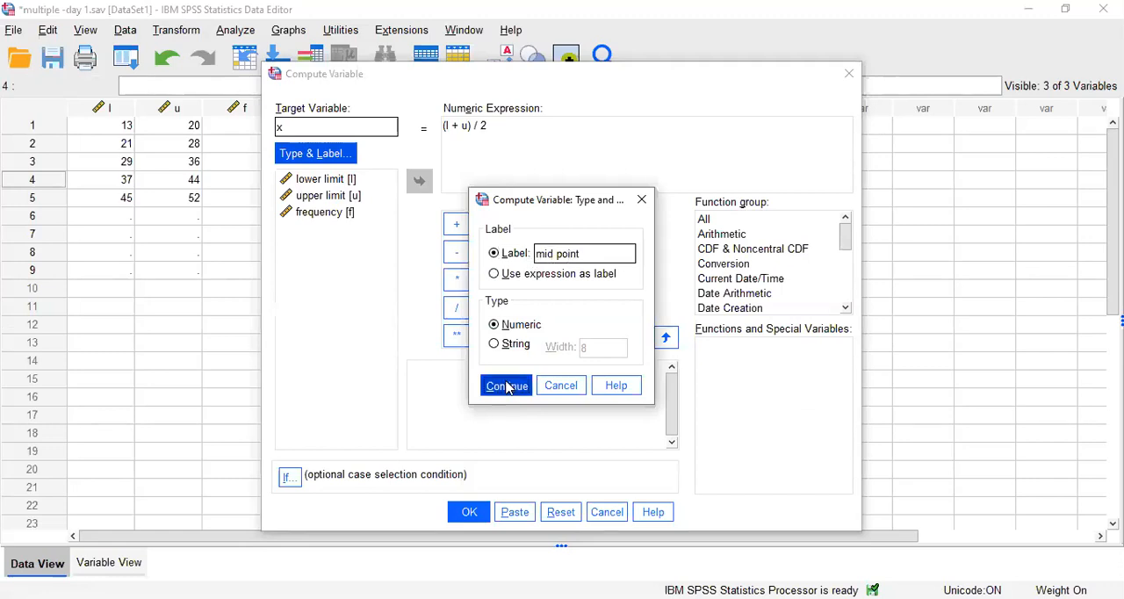
Replace the numeric expression with (l + u) / 2 and compute the variable x.
click(494, 132)
drag(494, 131, 444, 125)
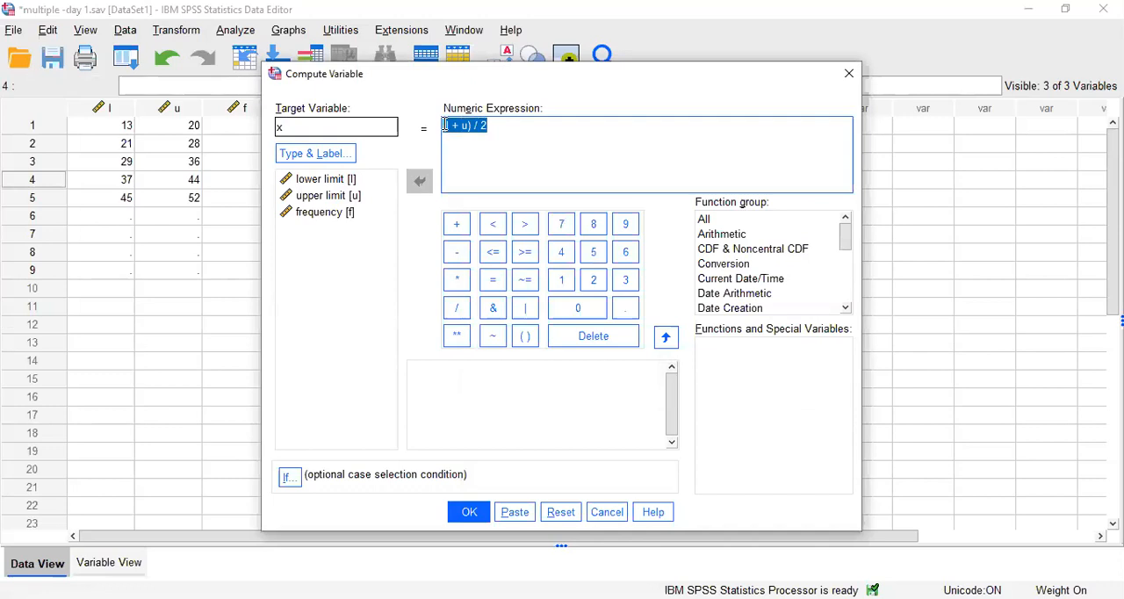
key(BackSpace)
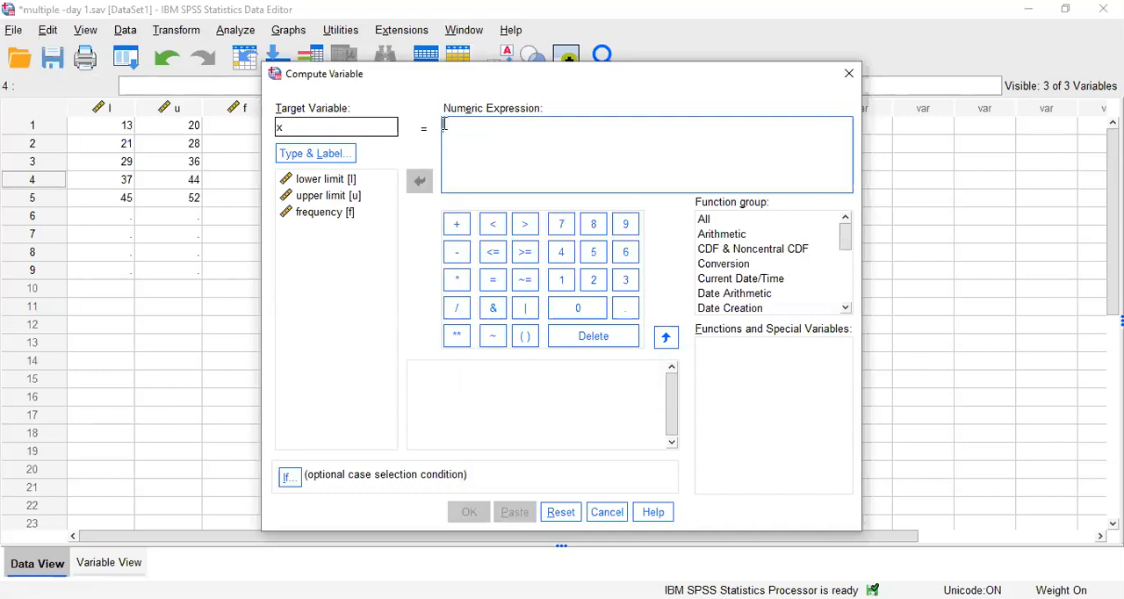
click(525, 342)
text(l)
click(463, 226)
text(u)
key(Right)
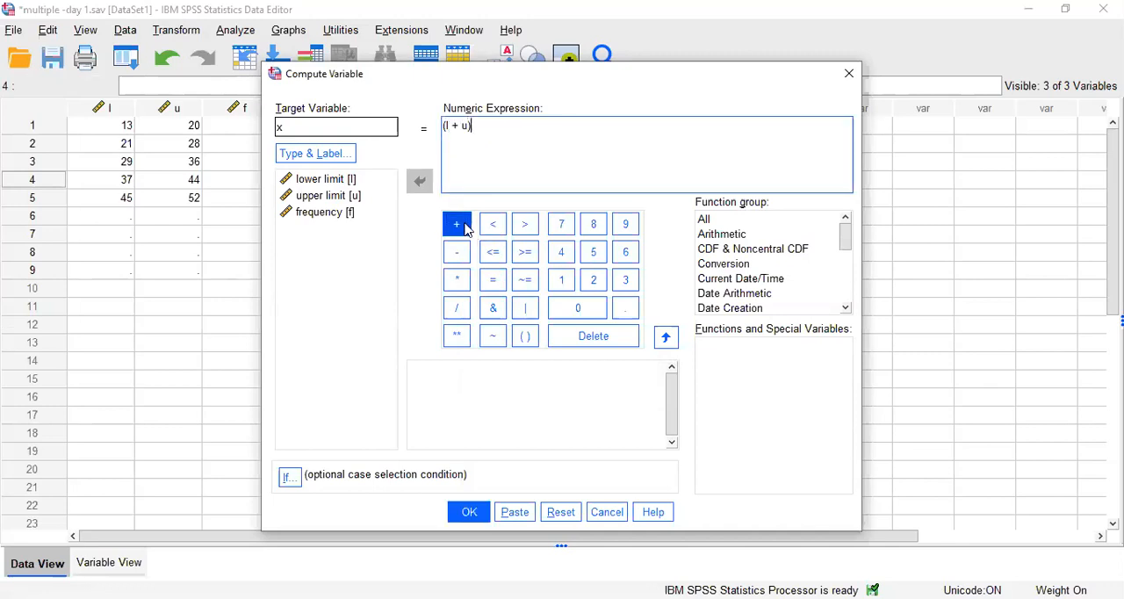
click(457, 307)
click(592, 279)
click(475, 514)
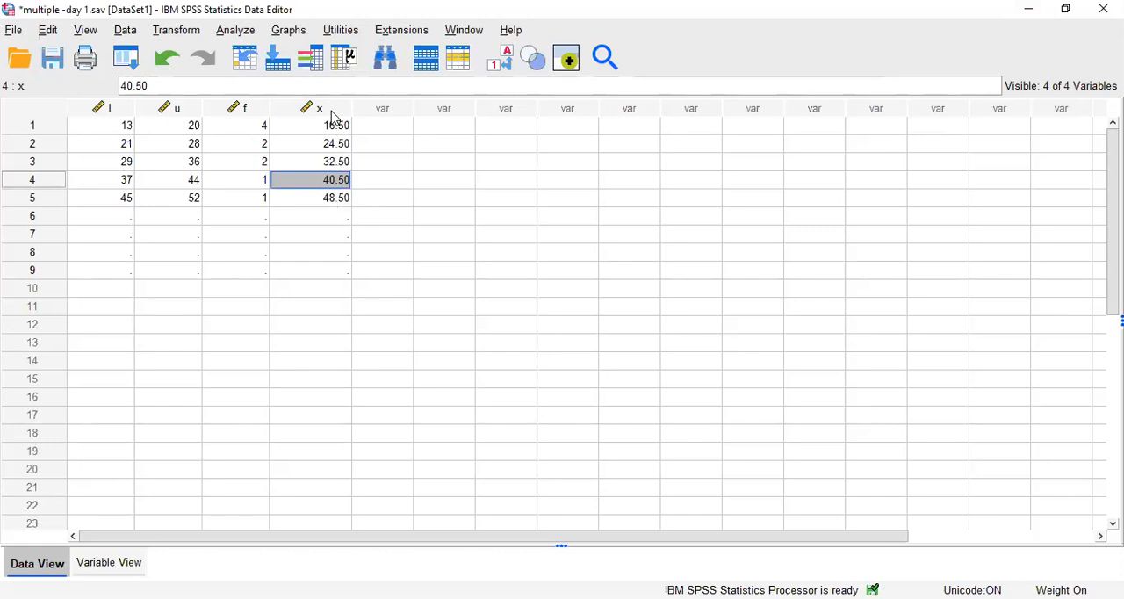
Weight the cases by the variable frequency [f], reassigning it as the frequency variable.
mouse_move(333, 116)
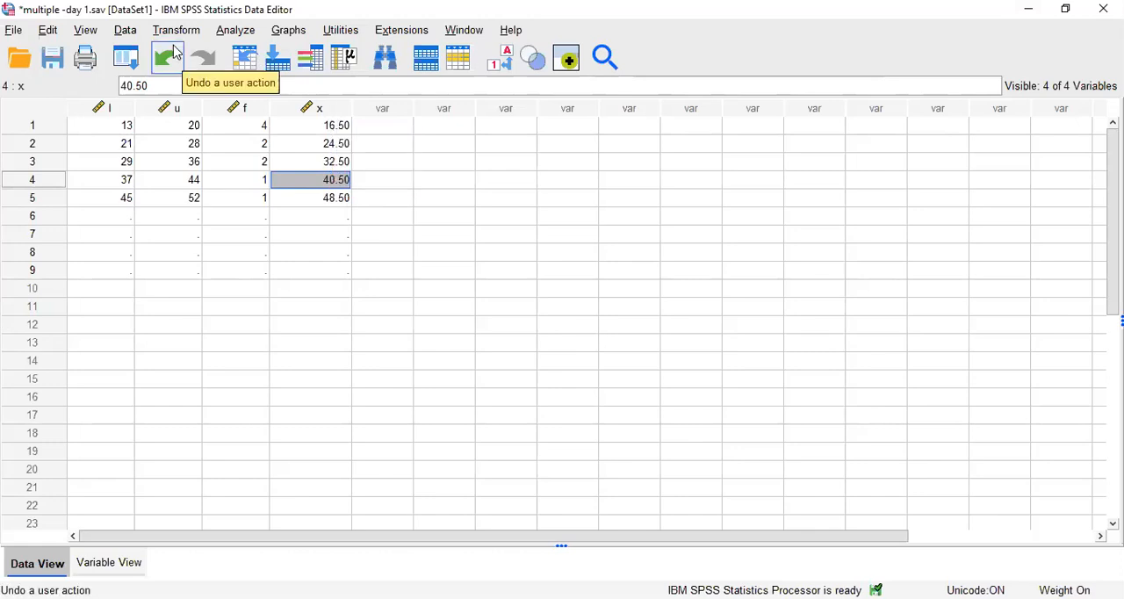
click(126, 30)
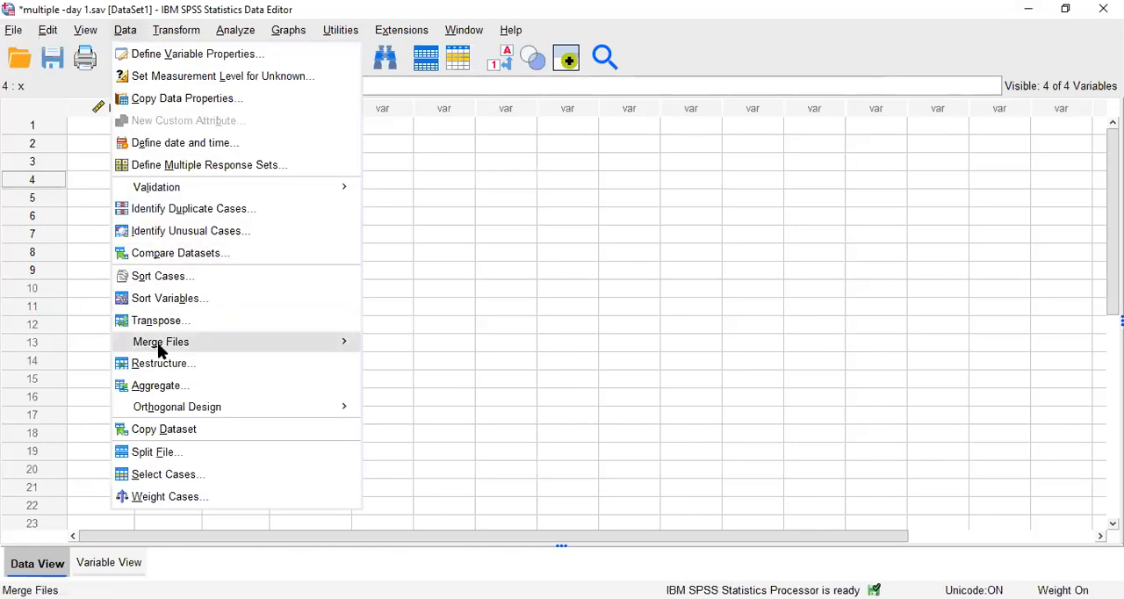
click(172, 497)
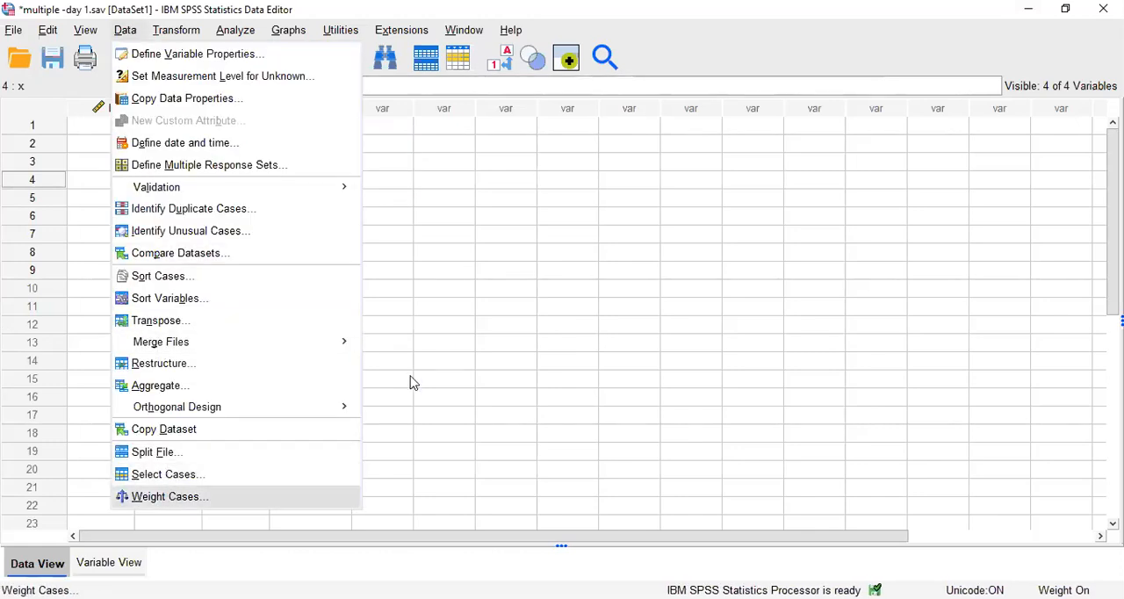
click(573, 239)
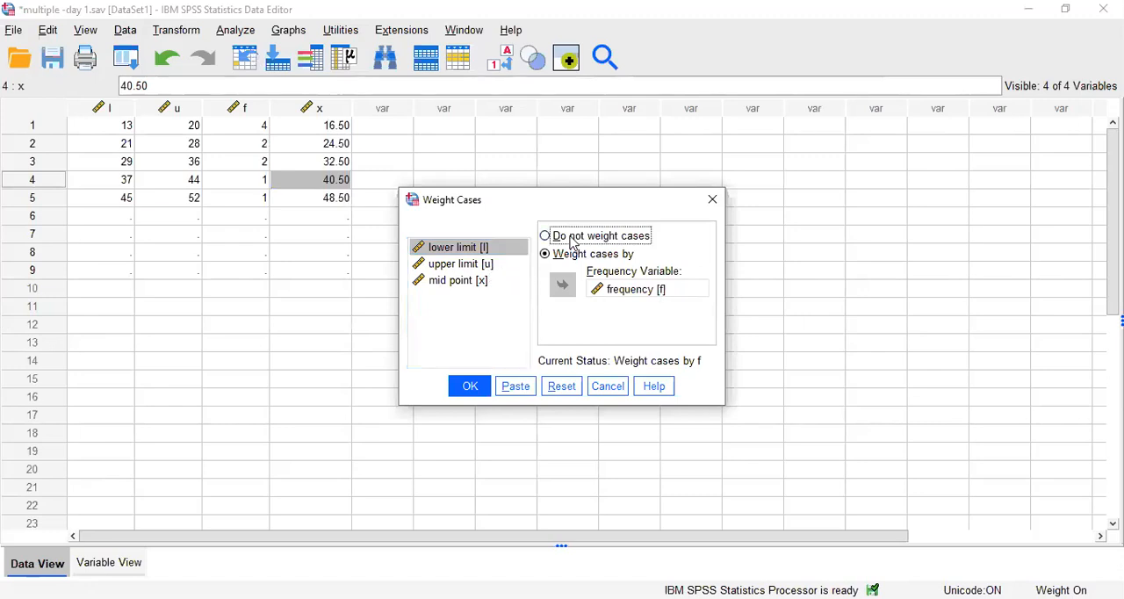
click(572, 257)
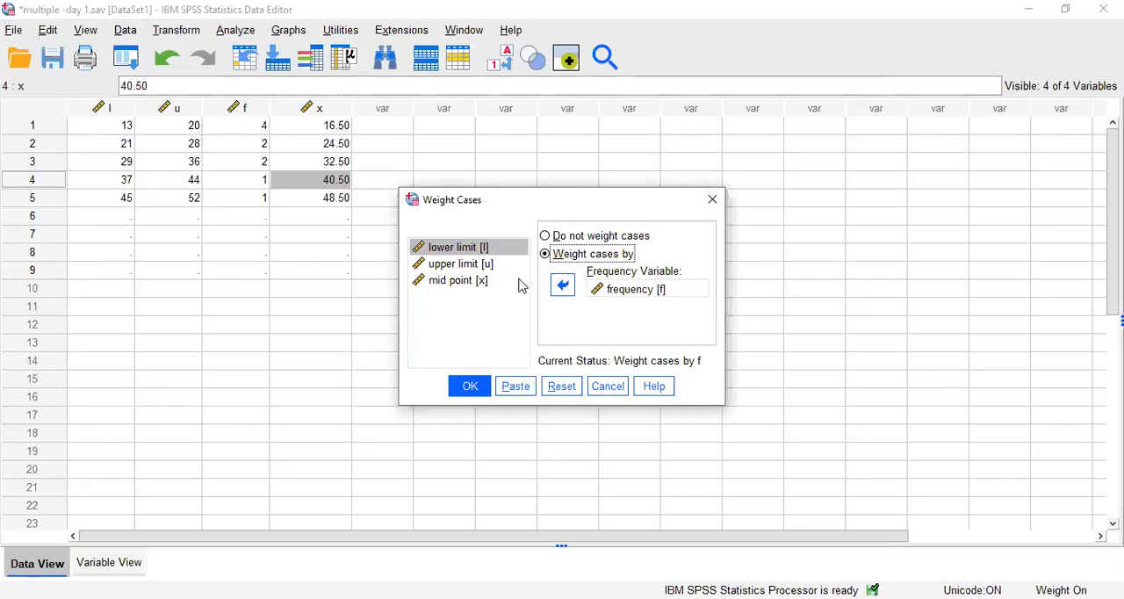
click(626, 291)
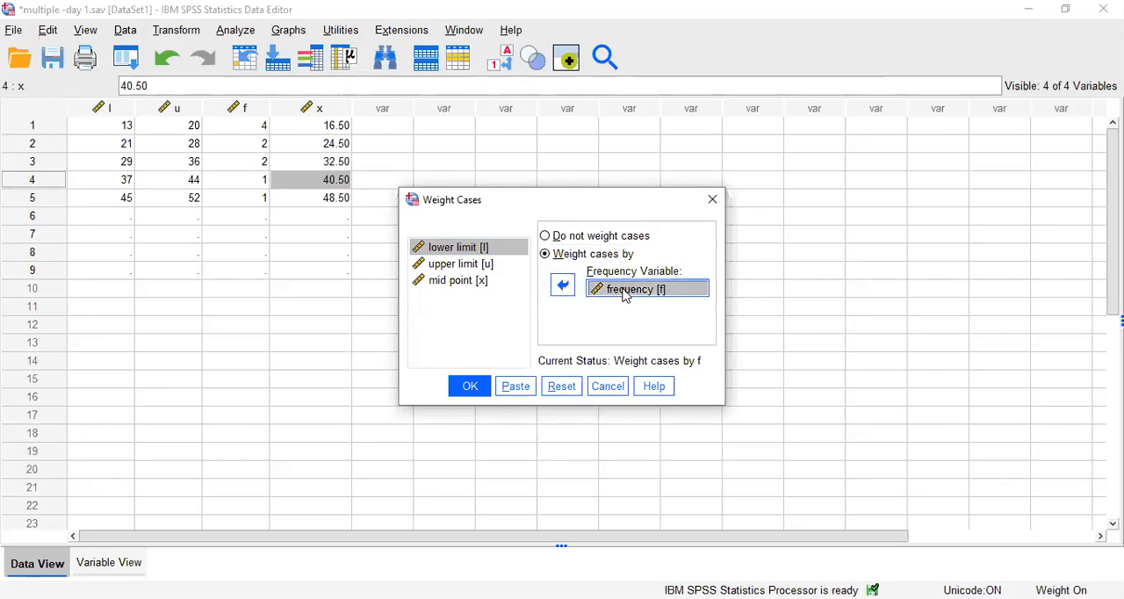
click(563, 285)
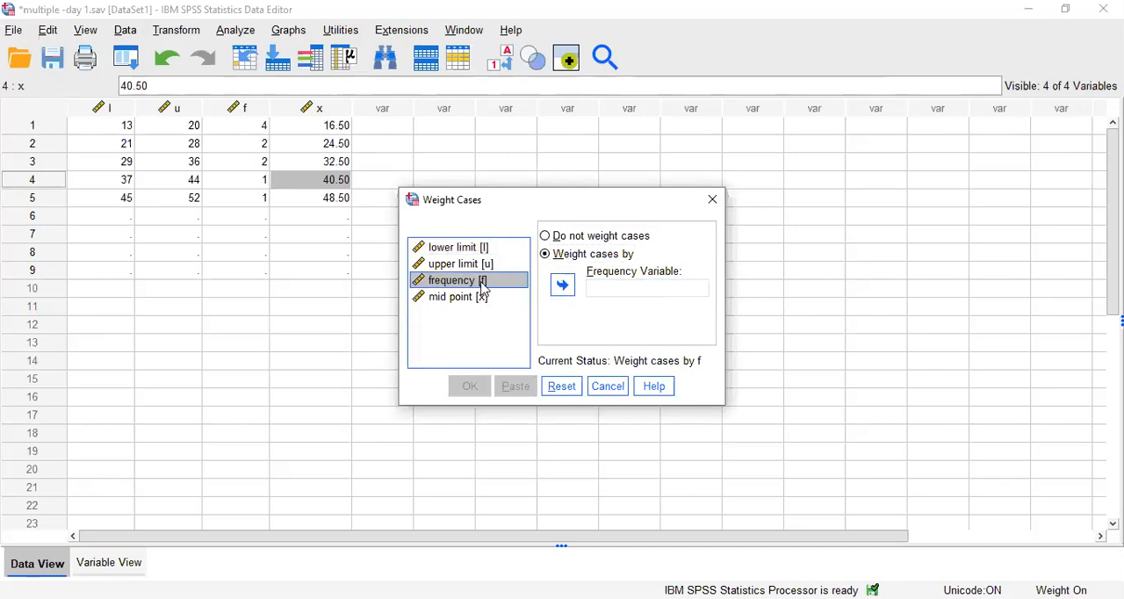
click(562, 285)
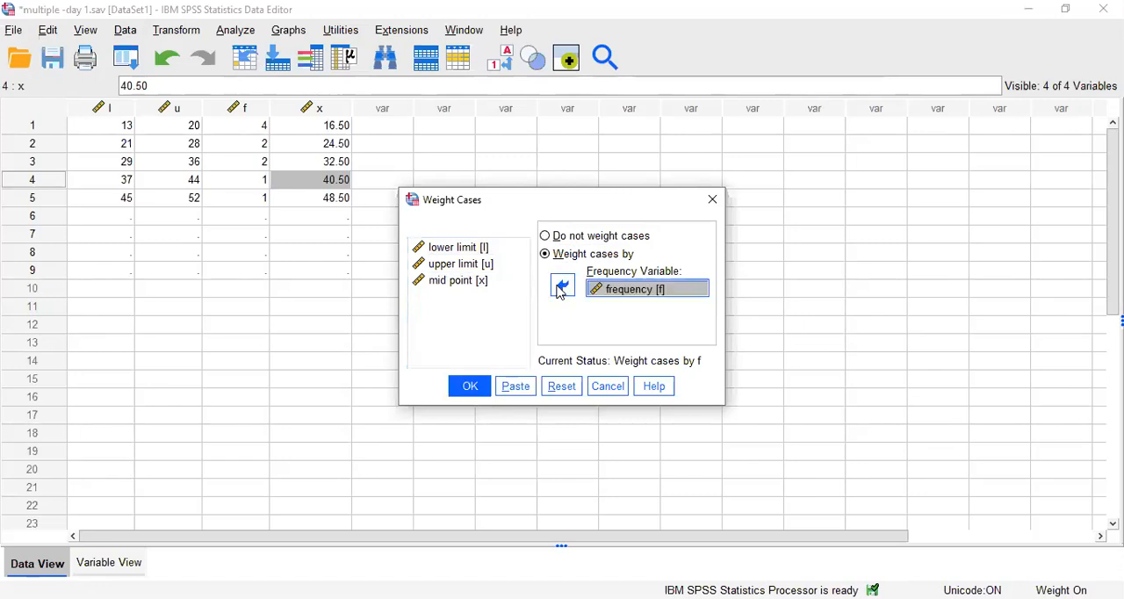
click(466, 393)
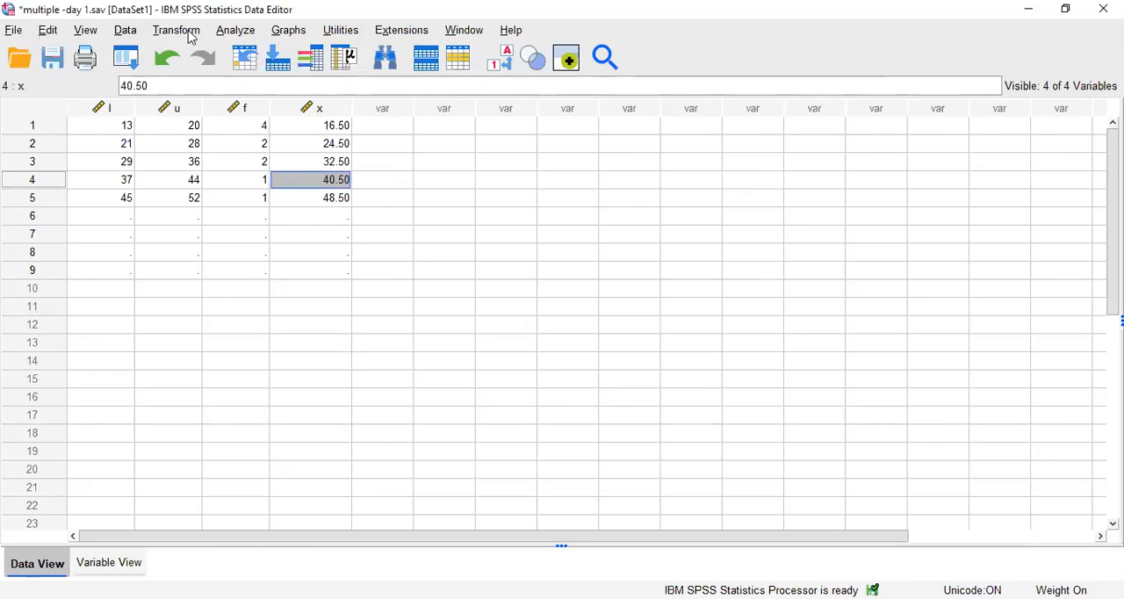
Set up a Frequencies analysis with mid point [x] as the analysed variable.
click(226, 32)
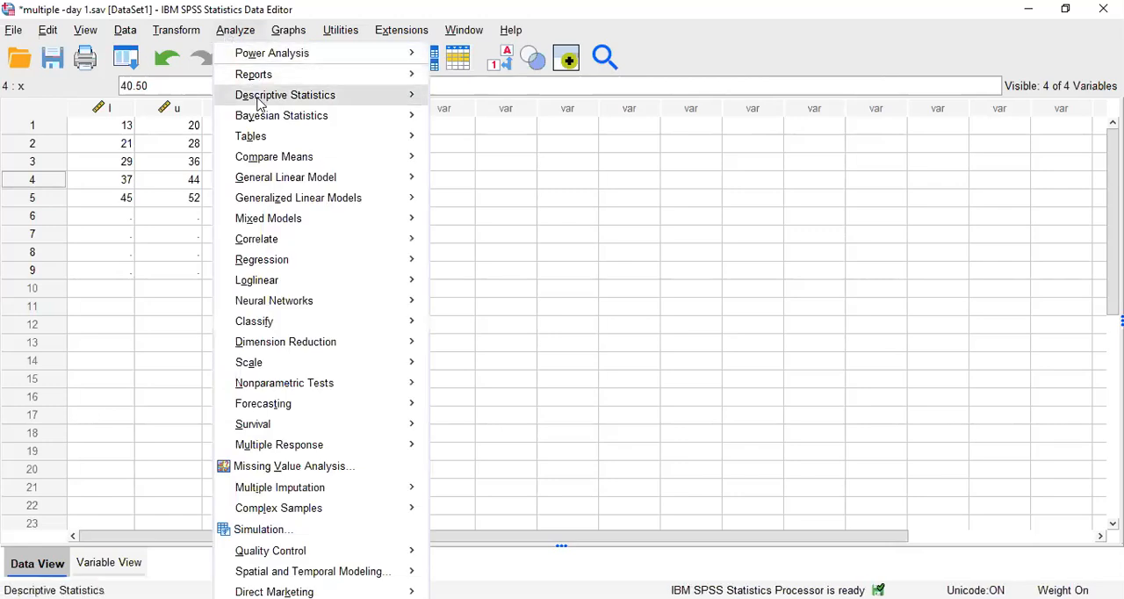
mouse_move(260, 104)
click(463, 100)
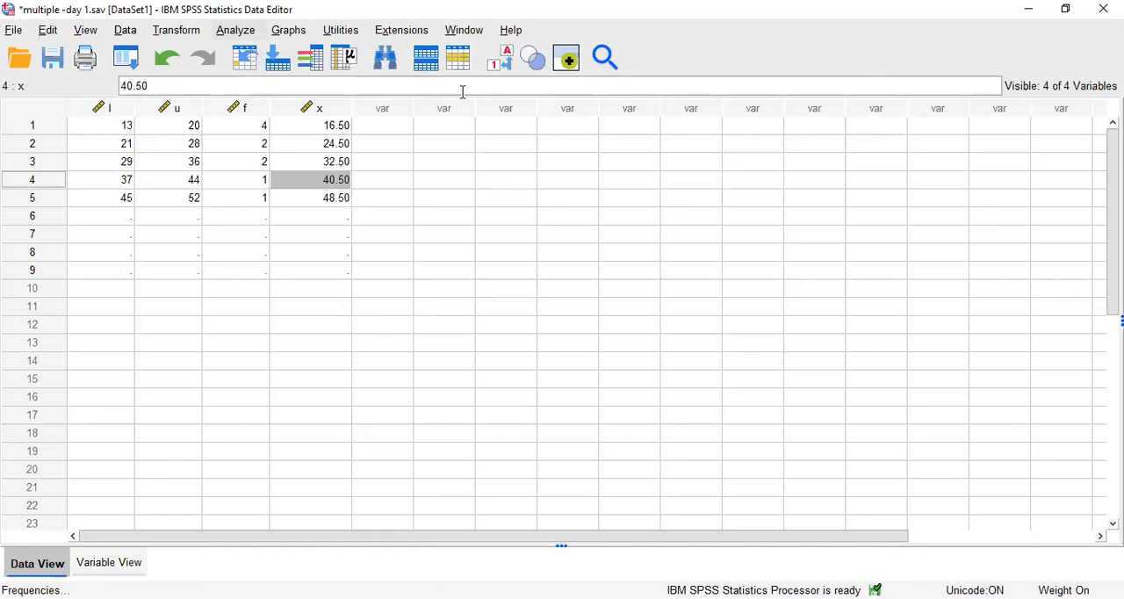
click(446, 284)
click(526, 290)
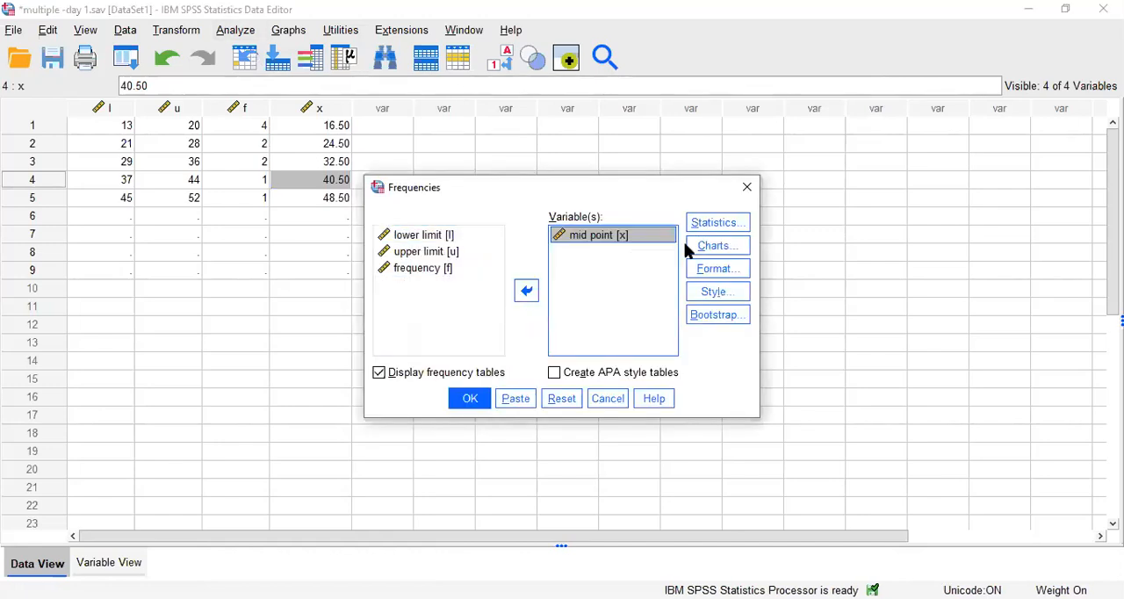
Choose histograms without a normal curve as the chart type, run the Frequencies analysis and bring the histogram into view.
click(711, 245)
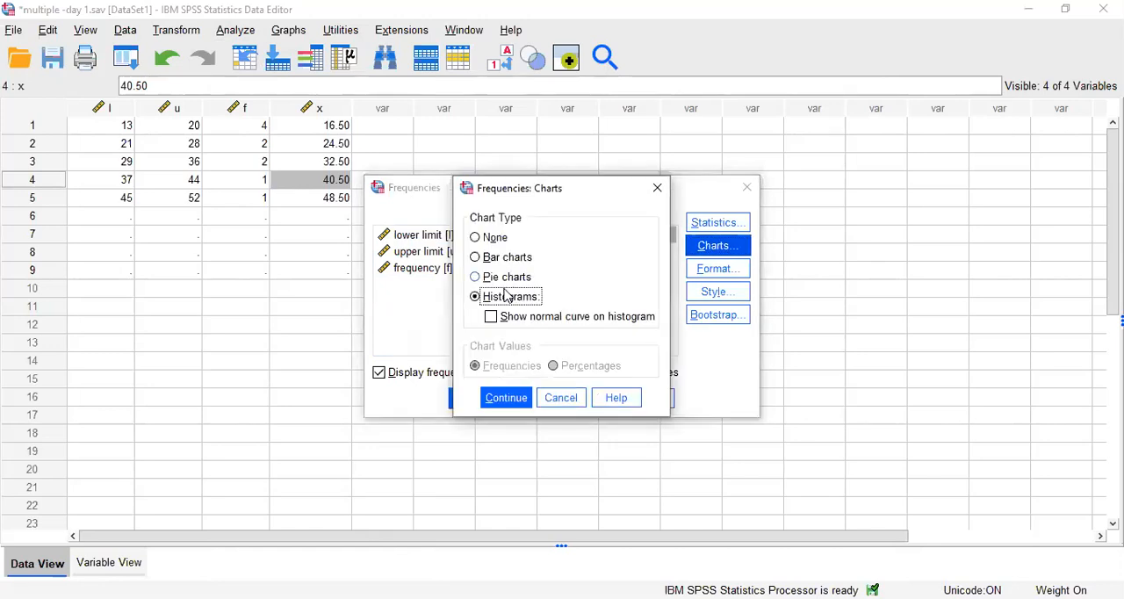
click(490, 238)
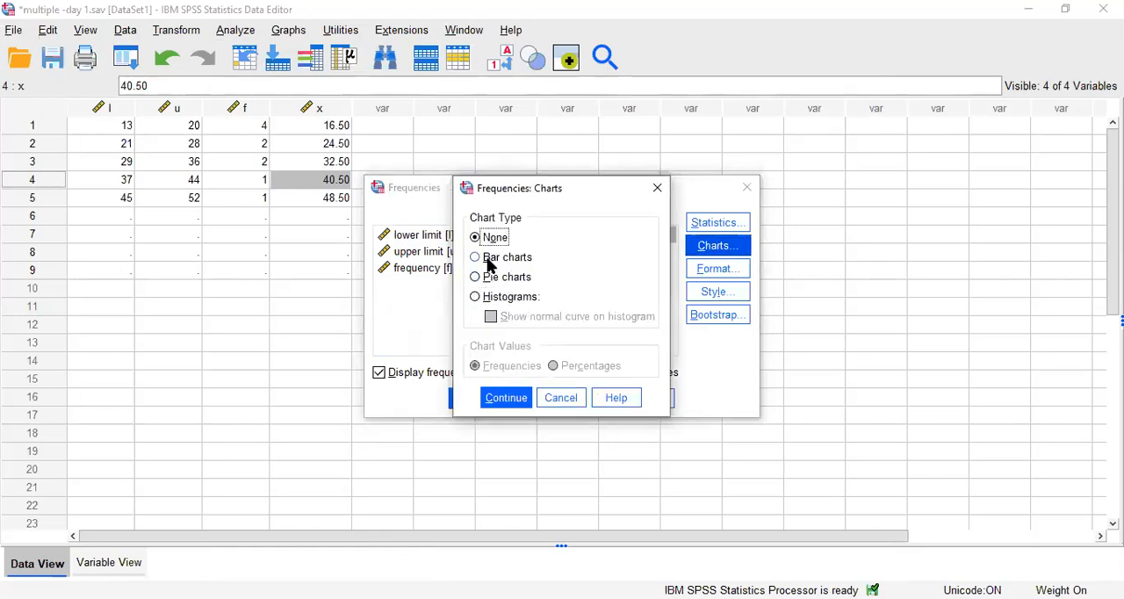
click(489, 296)
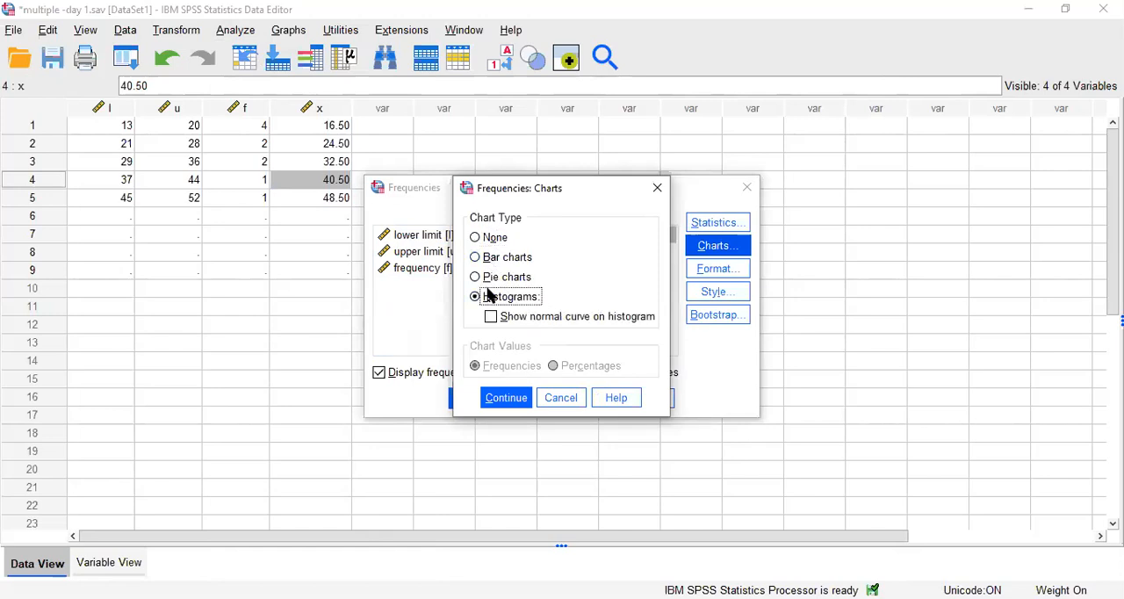
click(502, 398)
click(469, 403)
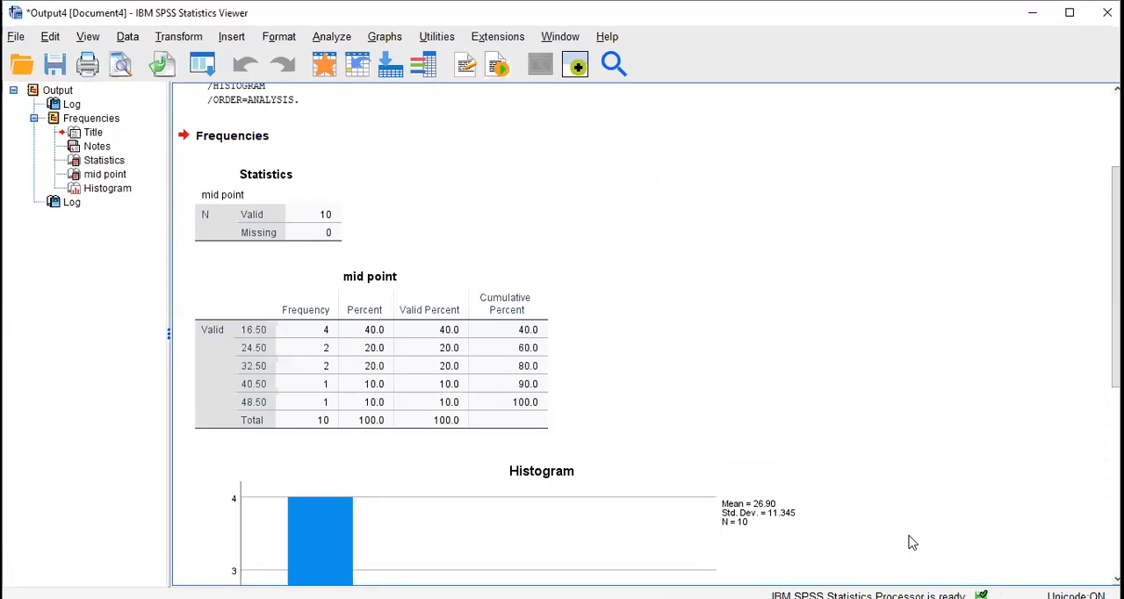
scroll(648, 333, down, 6)
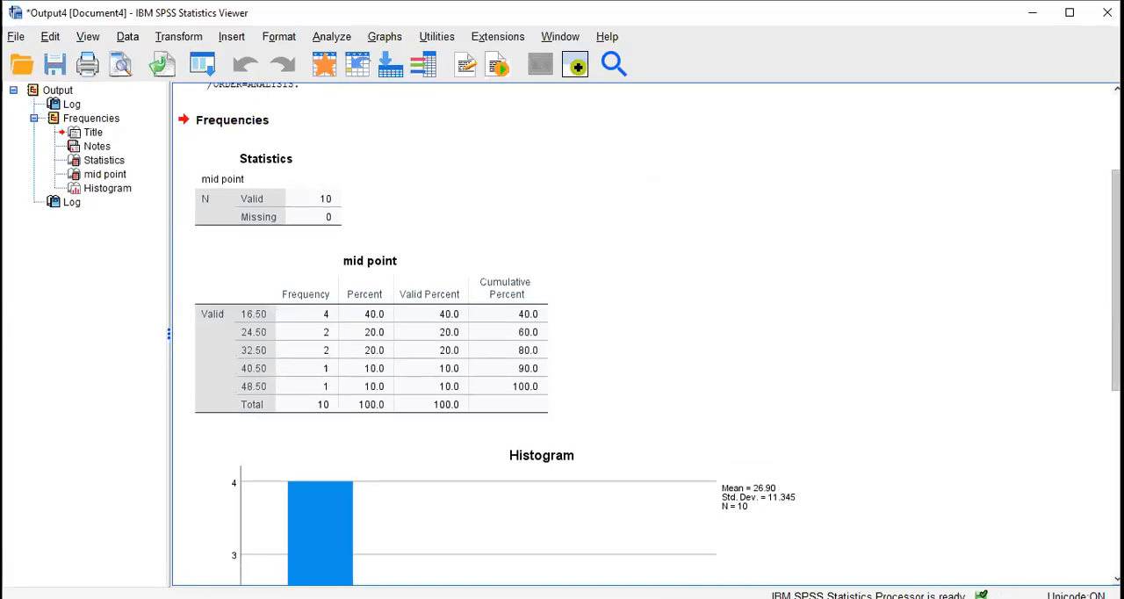
scroll(806, 395, down, 2)
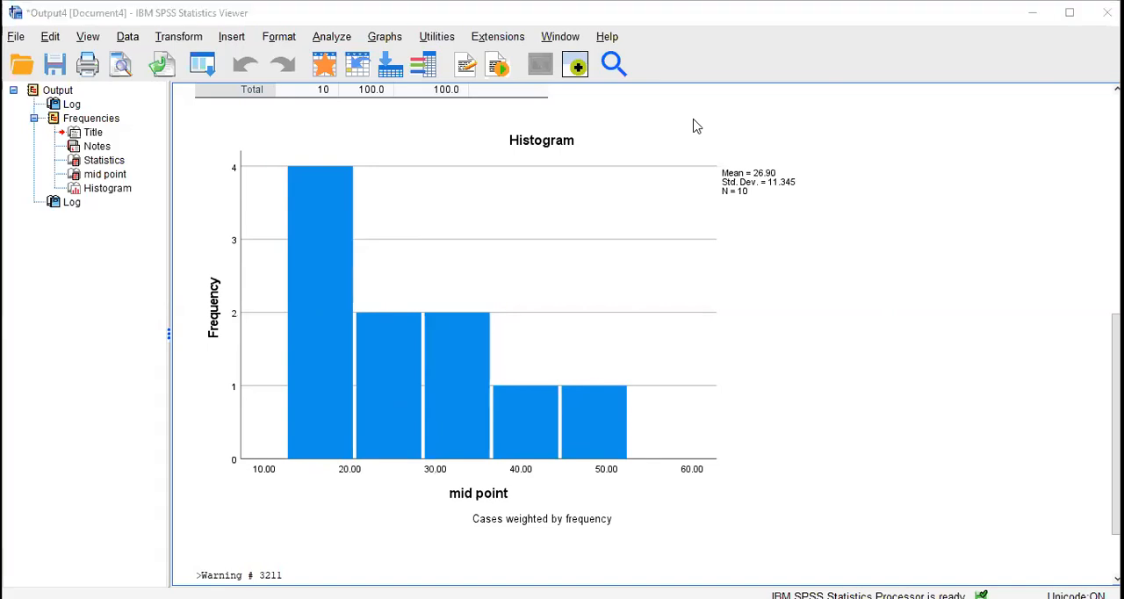
Switch to the PowerPoint slide show and go back to the "What is Histogram ?" slide.
click(649, 540)
key(Left)
key(Left)
key(Left)
key(Left)
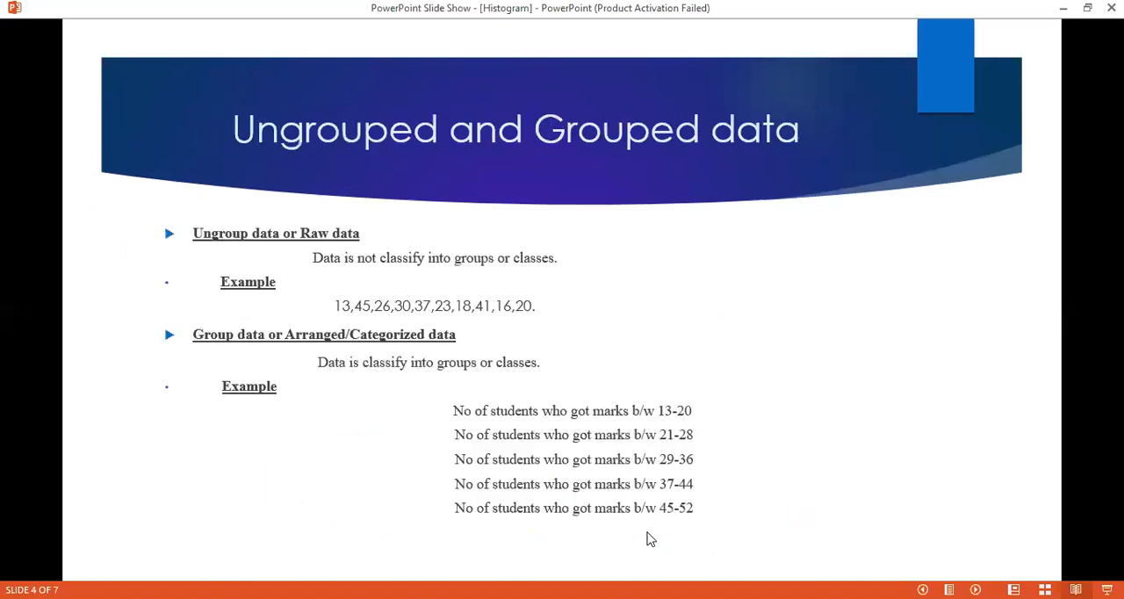
key(Right)
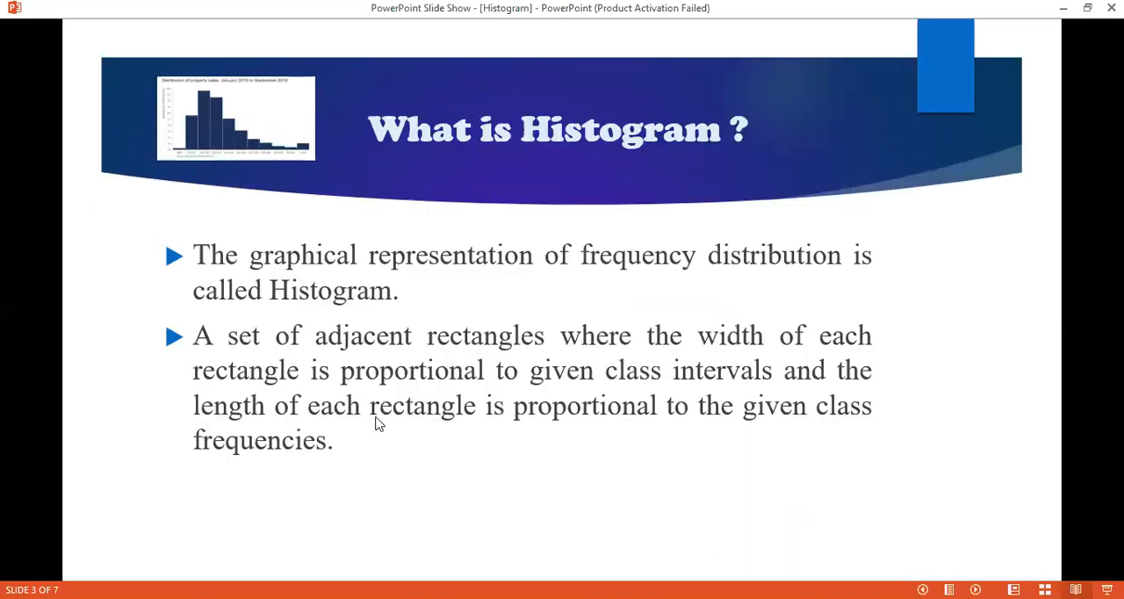